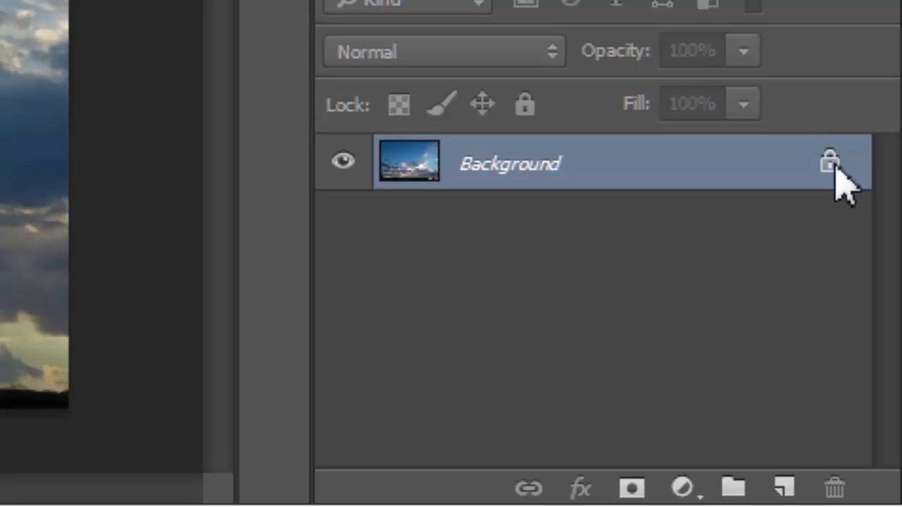
Unlock the Background layer and duplicate it twice
{"action": "left_click", "coordinate": [830, 163]}
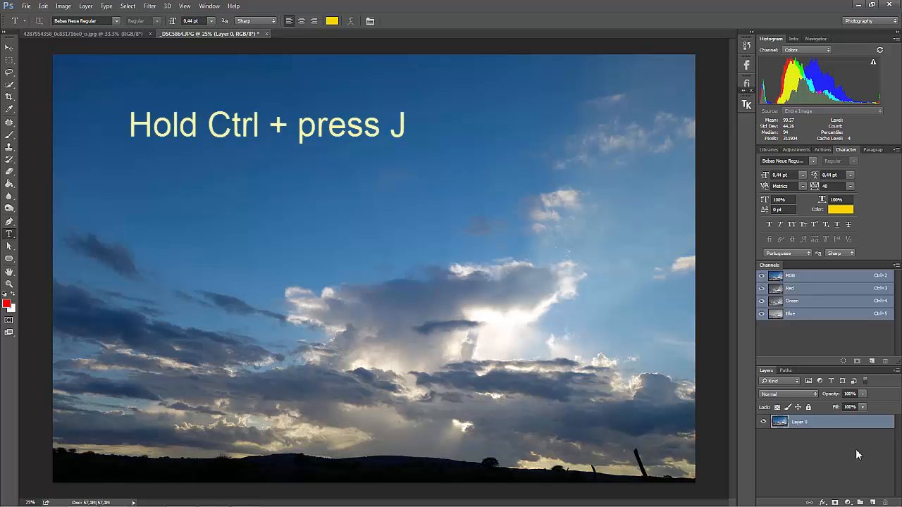
{"action": "key", "text": "ctrl+j"}
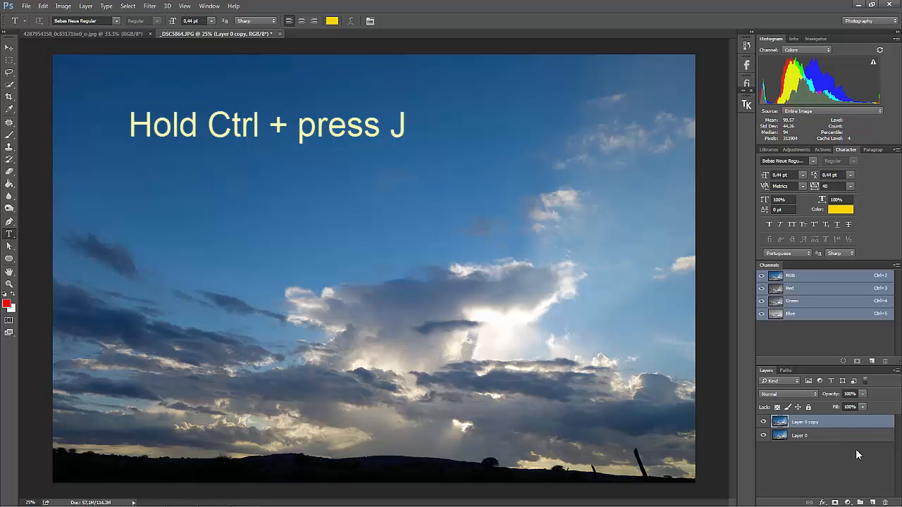
{"action": "key", "text": "ctrl+j"}
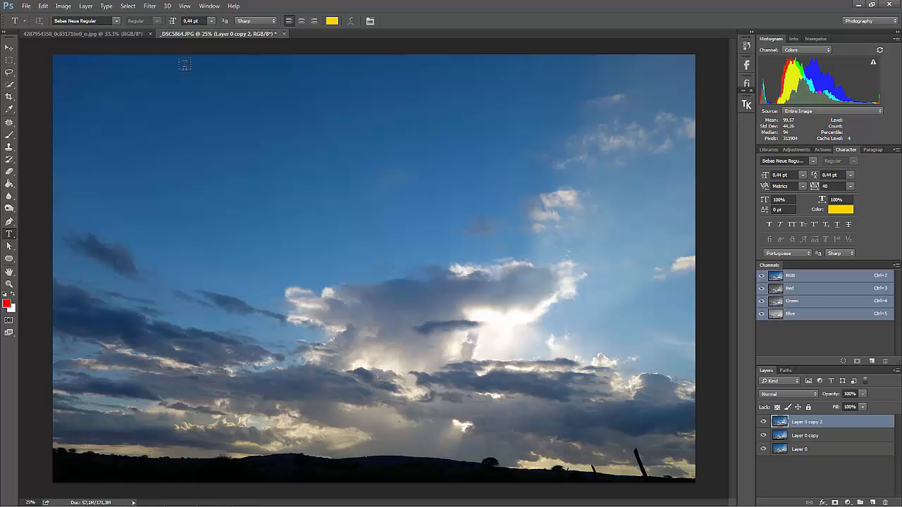
Add a vertical guide at 50% of the image width
{"action": "left_click", "coordinate": [185, 5]}
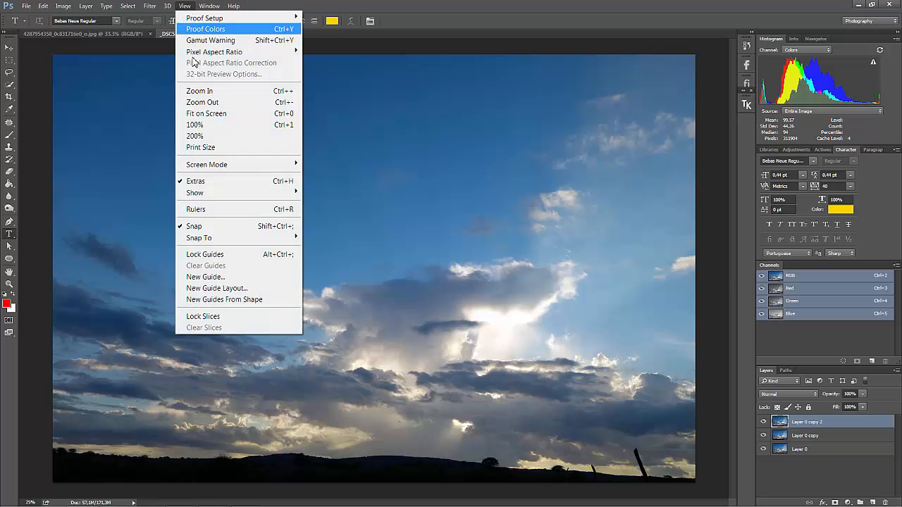
{"action": "left_click", "coordinate": [214, 277]}
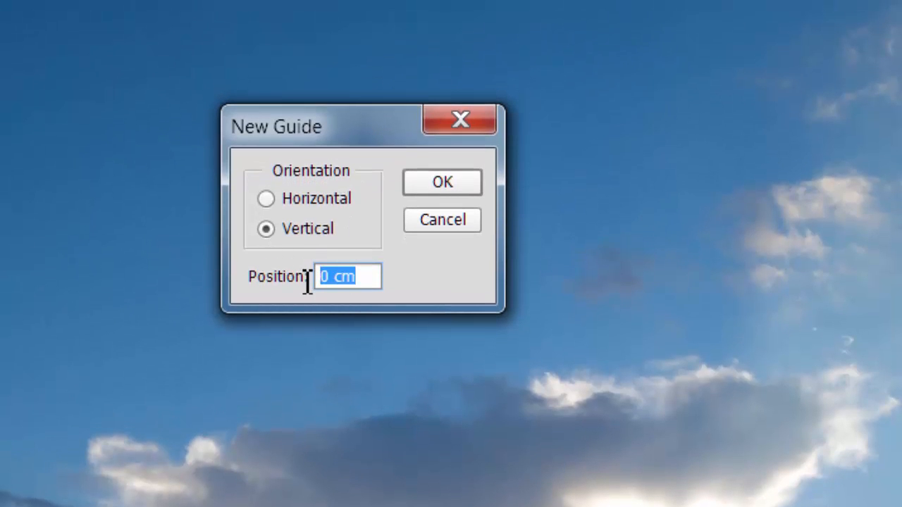
{"action": "type", "text": "50%"}
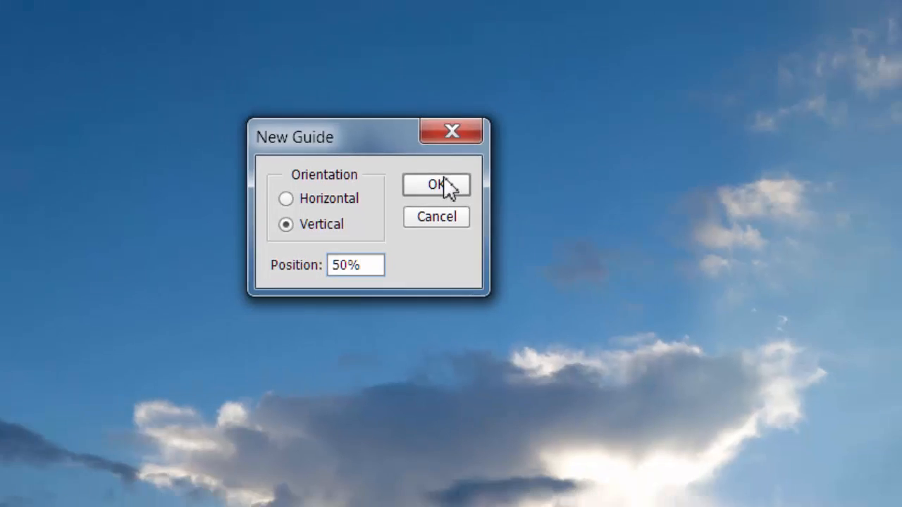
{"action": "left_click", "coordinate": [444, 182]}
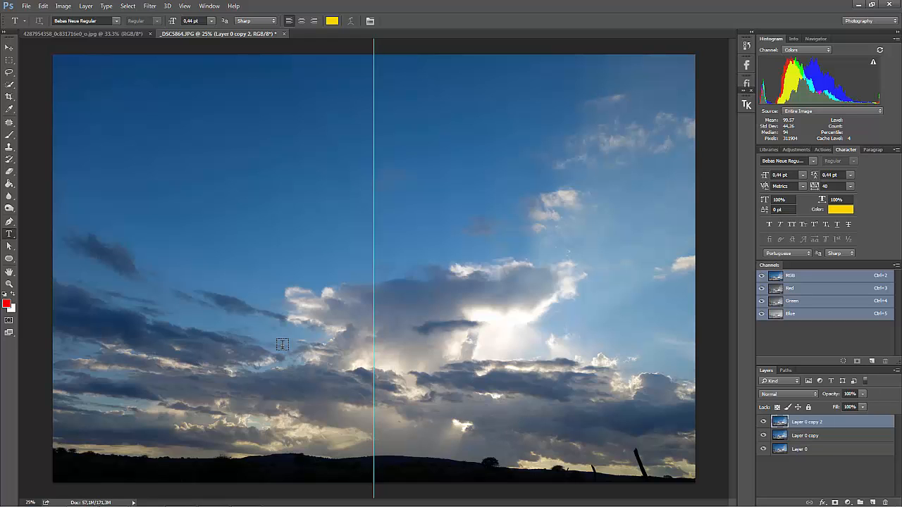
Select the right half of the image up to the centre guide with the Rectangular Marquee tool
{"action": "left_click", "coordinate": [10, 62]}
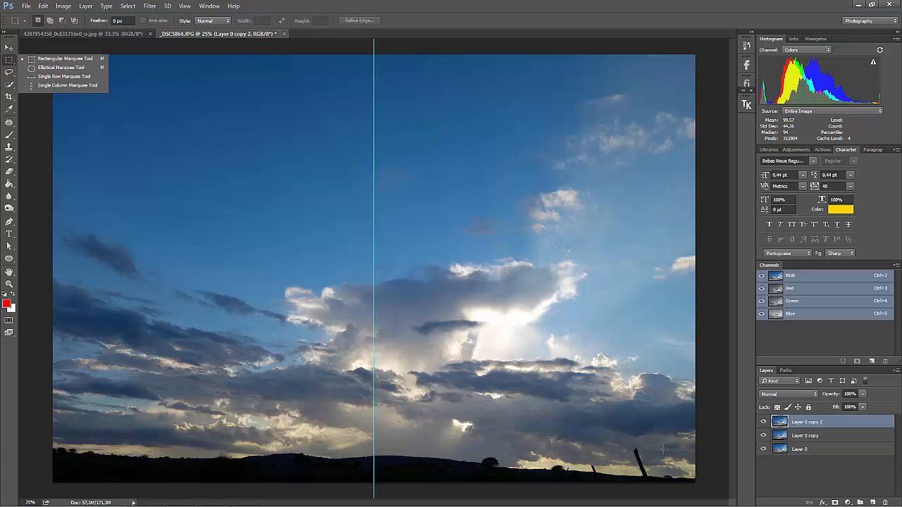
{"action": "left_click", "coordinate": [706, 489]}
{"action": "left_click_drag", "start_coordinate": [705, 489], "coordinate": [379, 51]}
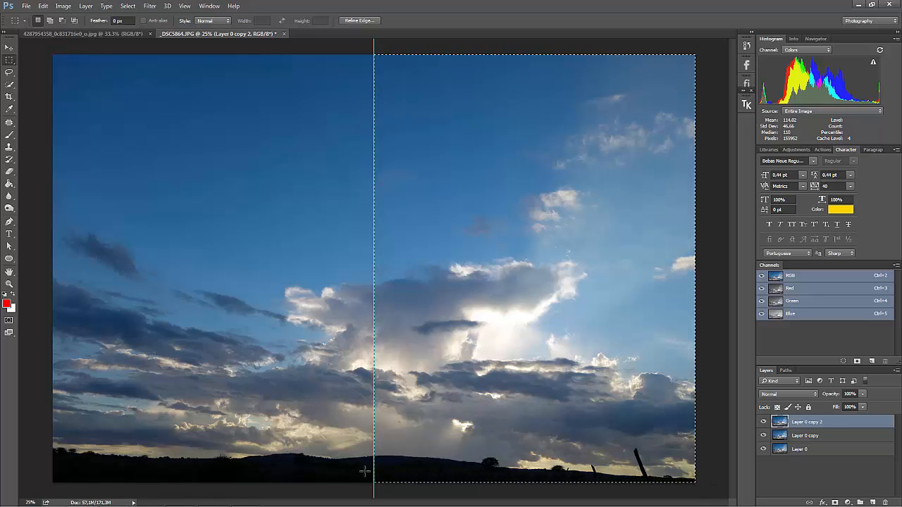
{"action": "left_click", "coordinate": [184, 7]}
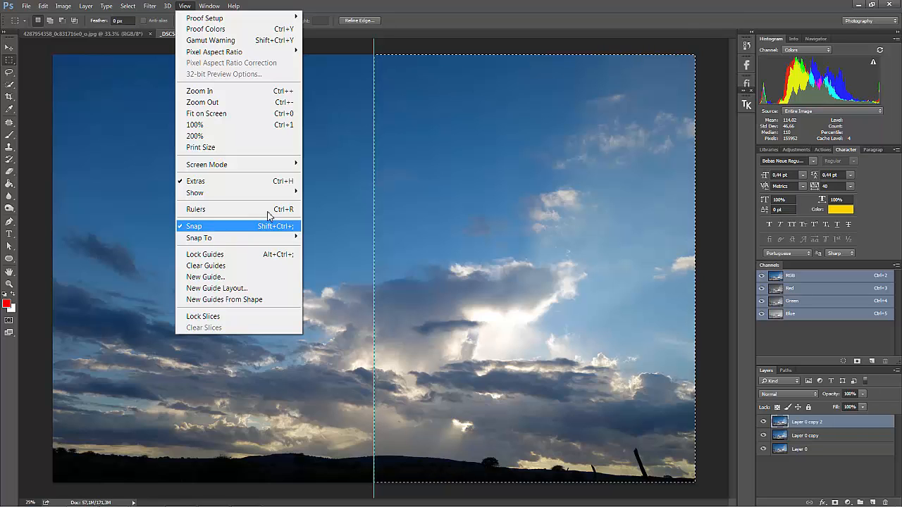
{"action": "left_click", "coordinate": [458, 46]}
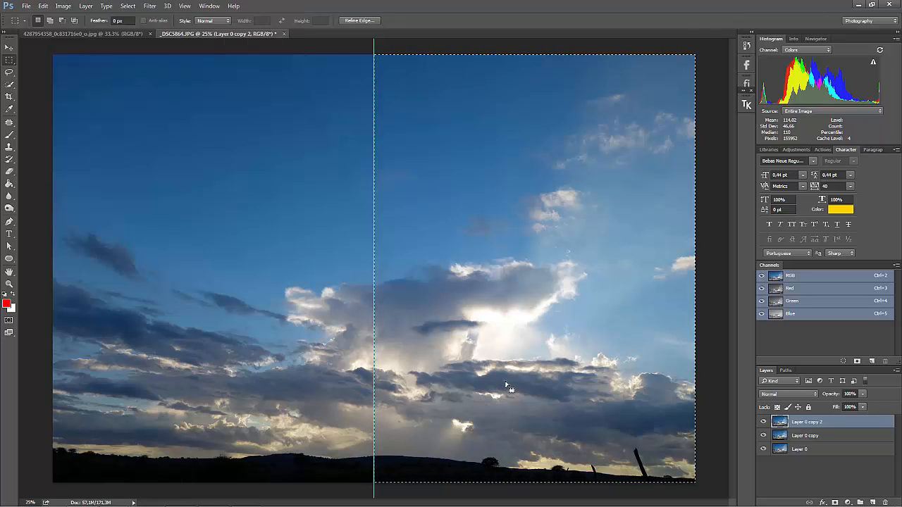
Delete the selected right half from the topmost copy, then clear the selection and the guide from view
{"action": "left_click", "coordinate": [788, 473]}
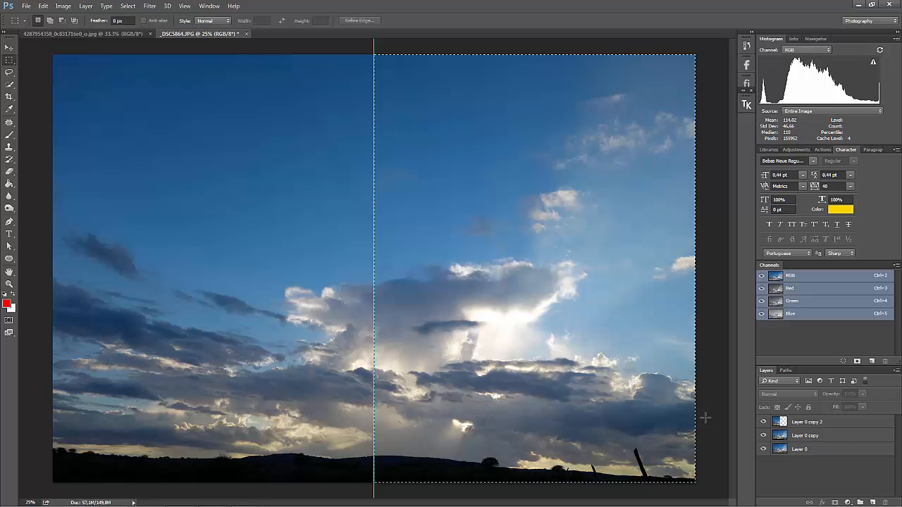
{"action": "key", "text": "ctrl+d"}
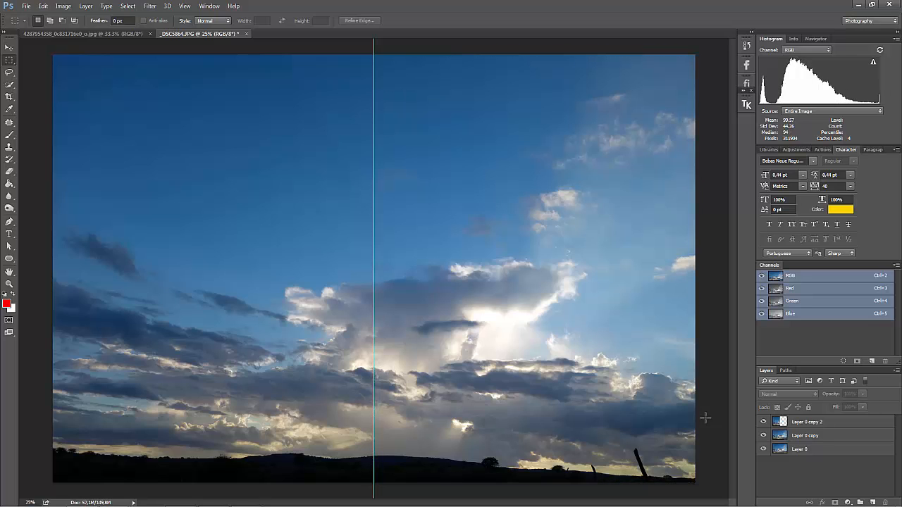
{"action": "key", "text": "ctrl+semicolon"}
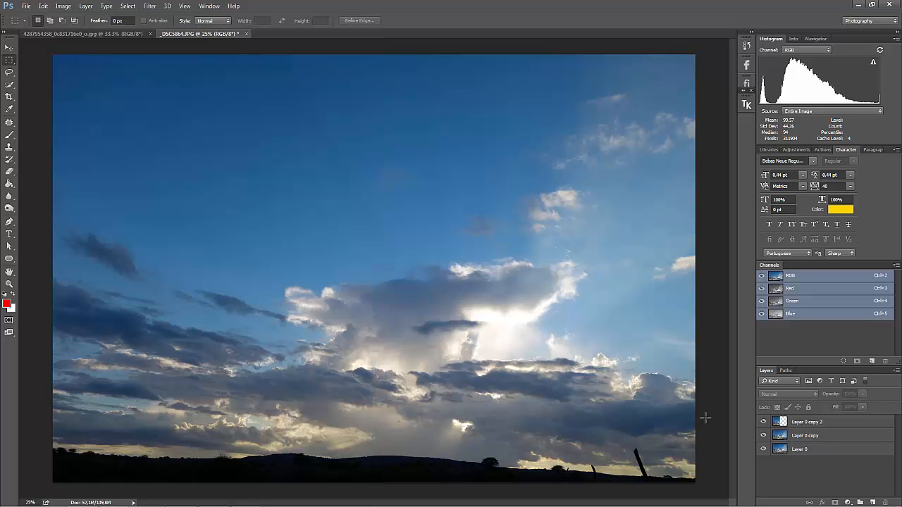
Flip the half-image layer, Layer 0 copy 2, horizontally
{"action": "left_click", "coordinate": [825, 426]}
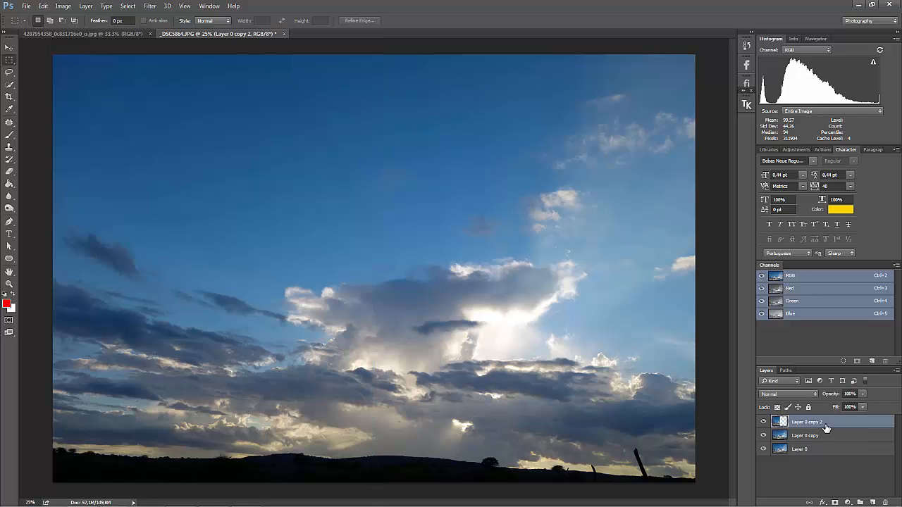
{"action": "left_click", "coordinate": [43, 6]}
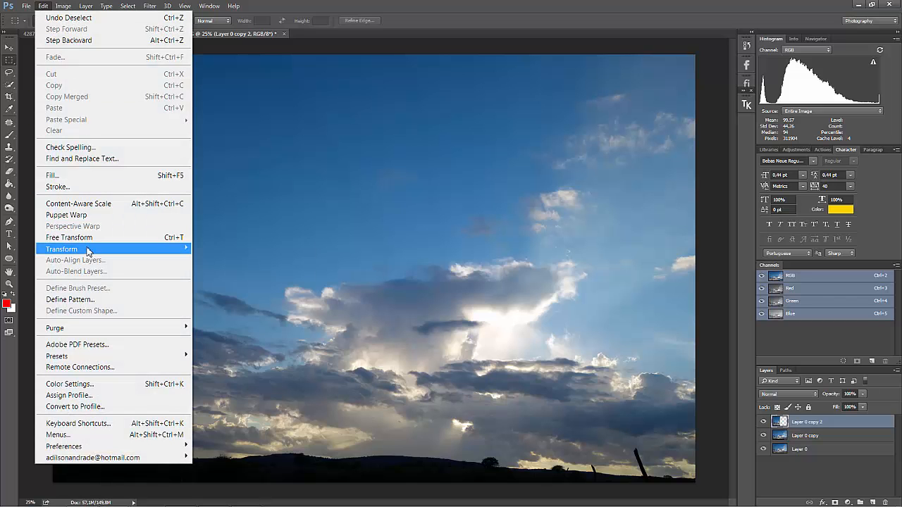
{"action": "mouse_move", "coordinate": [62, 250]}
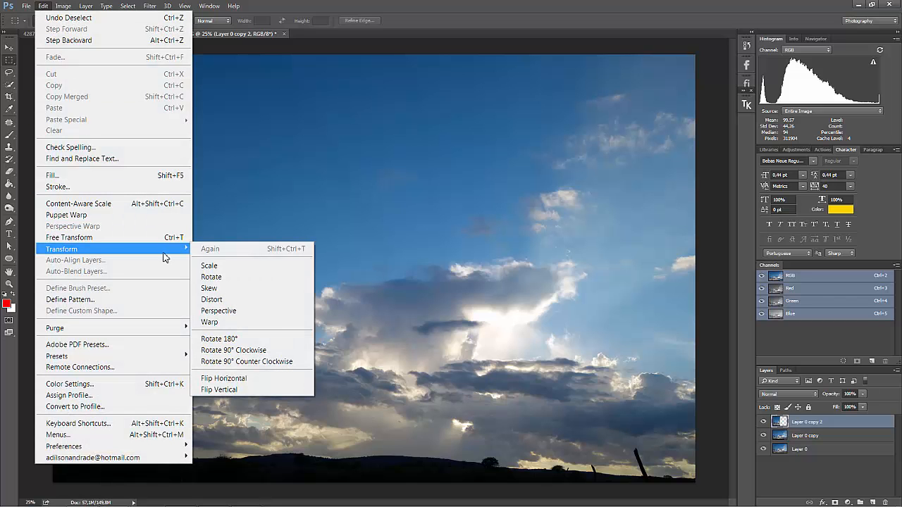
{"action": "left_click", "coordinate": [248, 378]}
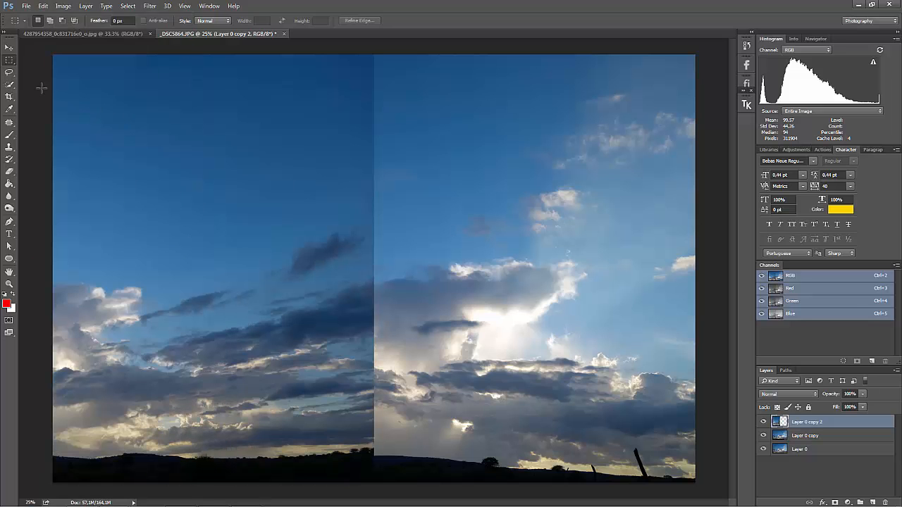
Move the flipped half onto the right side of the image so the sky mirrors, and merge it into Layer 0 copy
{"action": "left_click", "coordinate": [9, 49]}
{"action": "left_click_drag", "start_coordinate": [146, 160], "coordinate": [464, 164]}
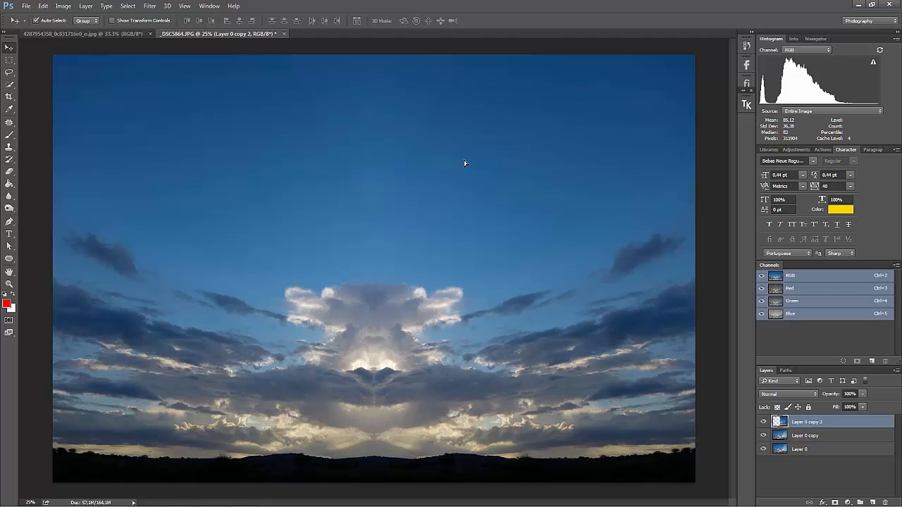
{"action": "key", "text": "ctrl+e"}
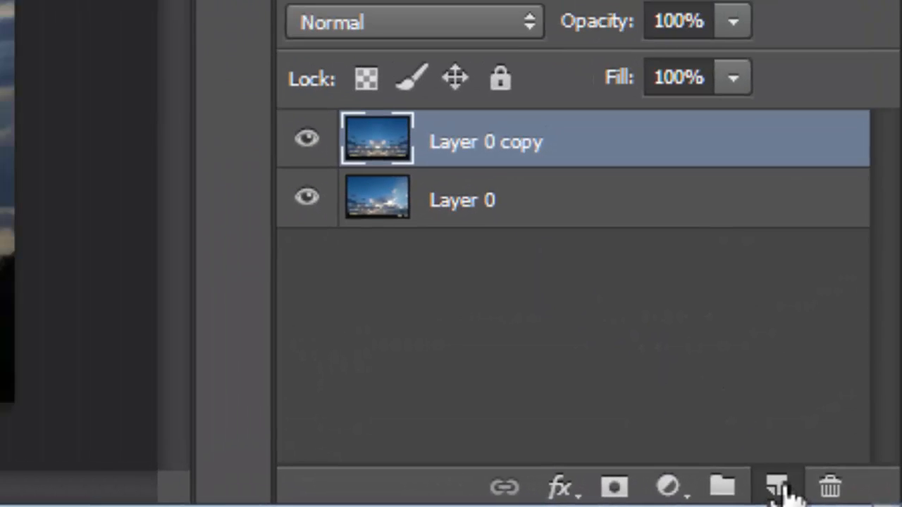
Render a leafless tree on a new layer with the Tree filter, using base type 28: Elm Tree and Leaves Amount 0
{"action": "left_click", "coordinate": [777, 486]}
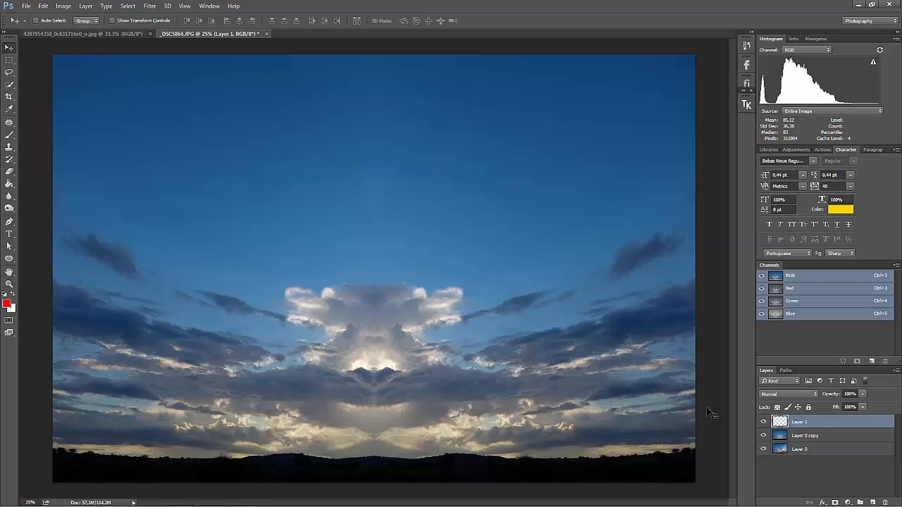
{"action": "left_click", "coordinate": [149, 6]}
{"action": "mouse_move", "coordinate": [177, 193]}
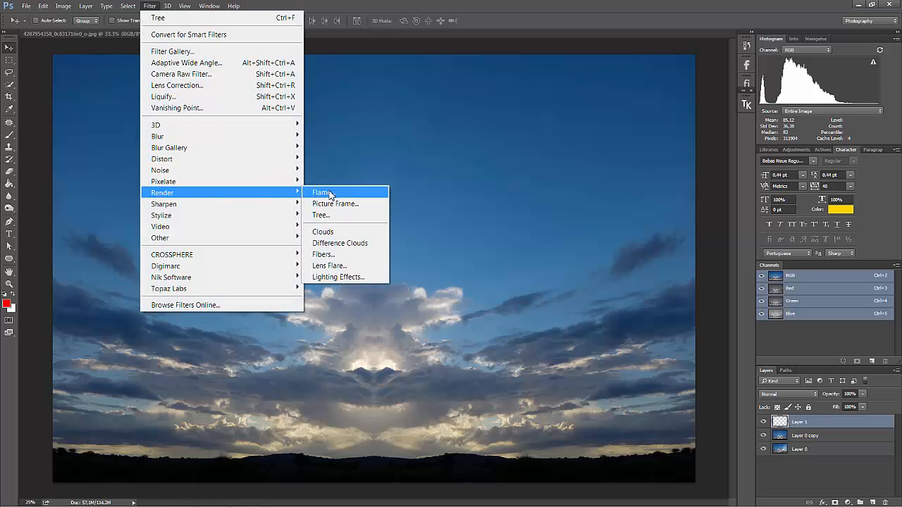
{"action": "left_click", "coordinate": [332, 215]}
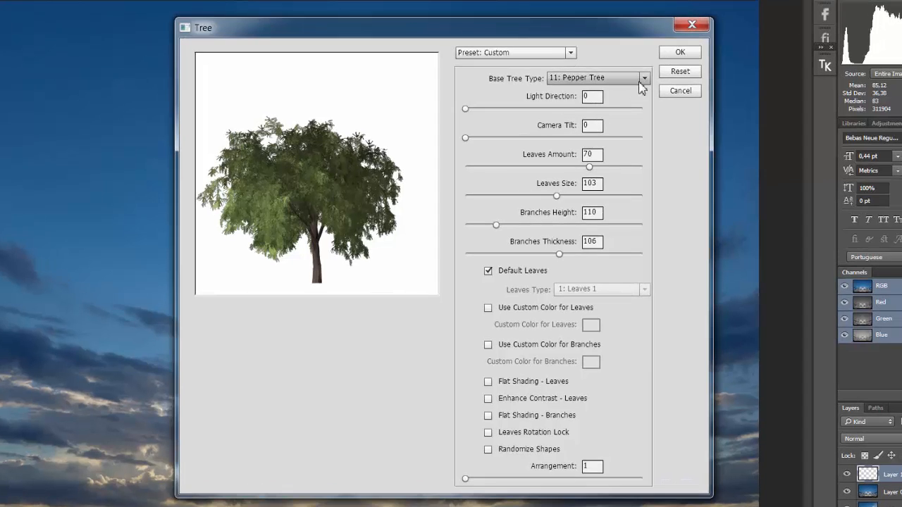
{"action": "left_click", "coordinate": [639, 82]}
{"action": "left_click_drag", "start_coordinate": [673, 40], "coordinate": [674, 267]}
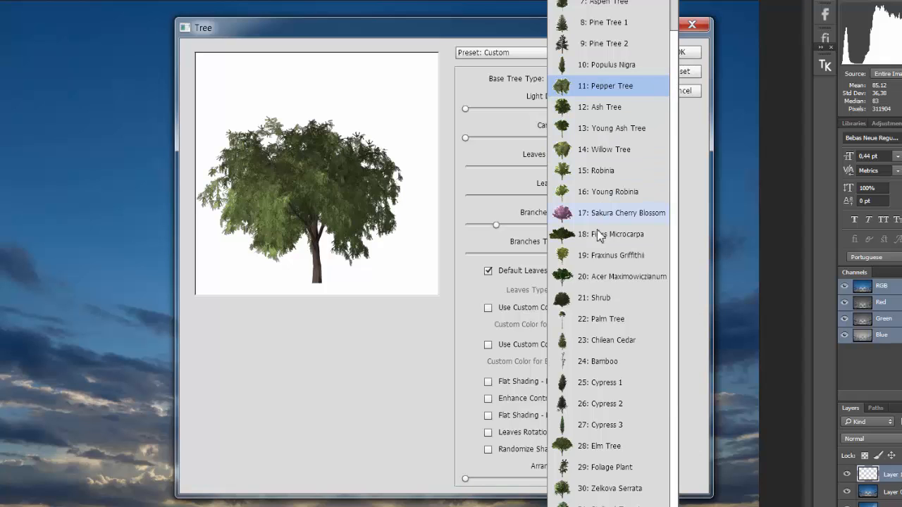
{"action": "left_click", "coordinate": [597, 446]}
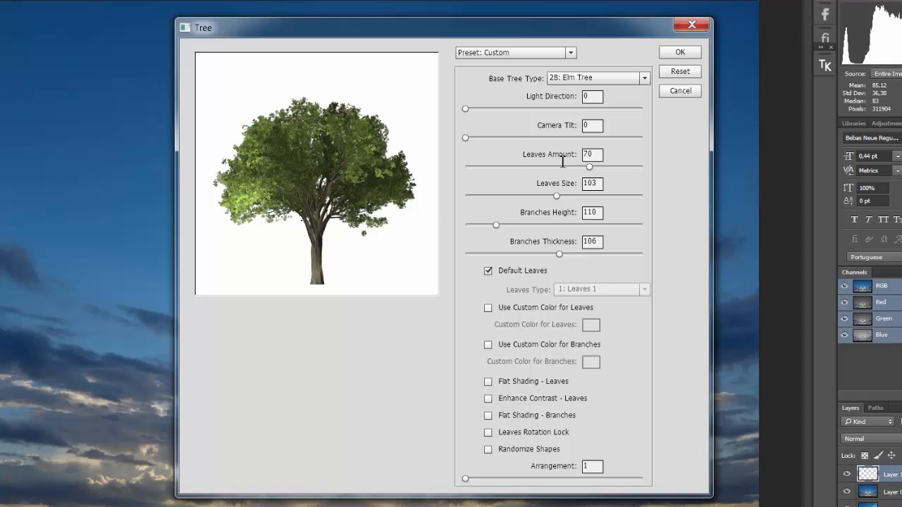
{"action": "left_click_drag", "start_coordinate": [588, 166], "coordinate": [441, 167]}
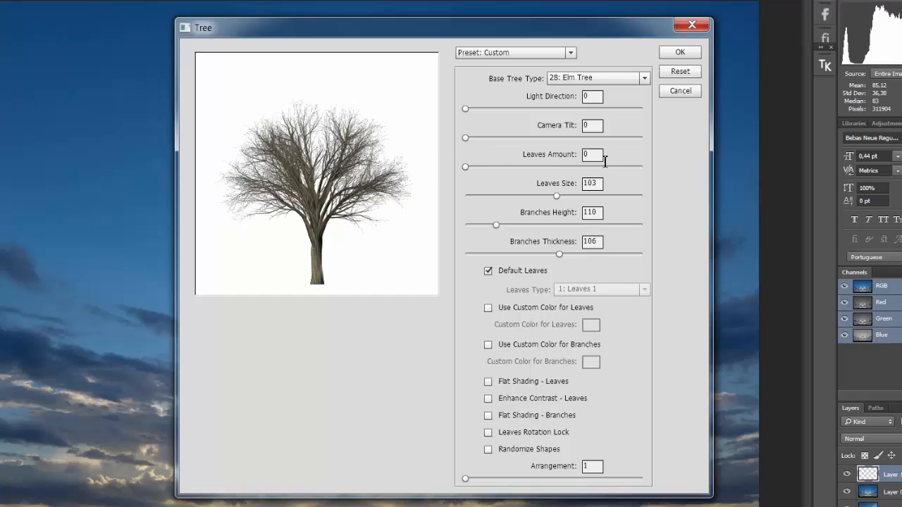
{"action": "left_click", "coordinate": [680, 54]}
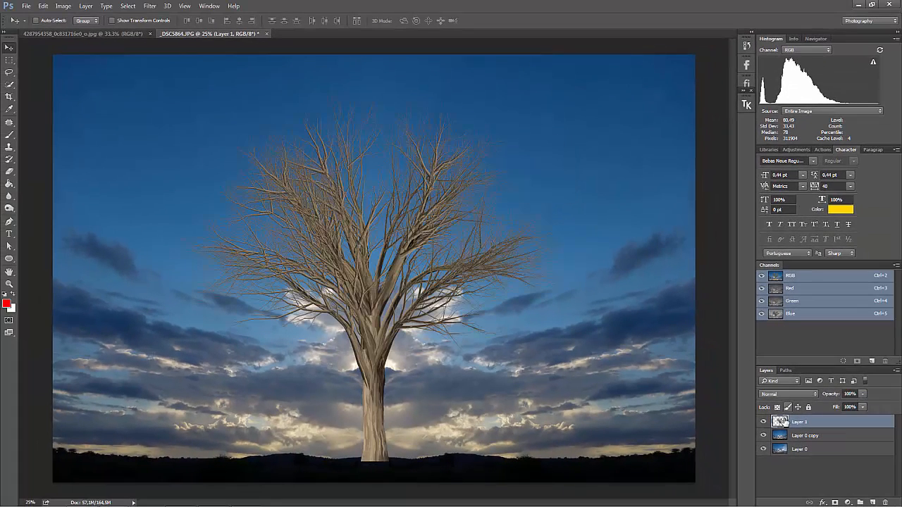
Add a Levels adjustment layer clipped to the tree layer
{"action": "left_click", "coordinate": [763, 421]}
{"action": "left_click", "coordinate": [763, 421]}
{"action": "left_click", "coordinate": [796, 150]}
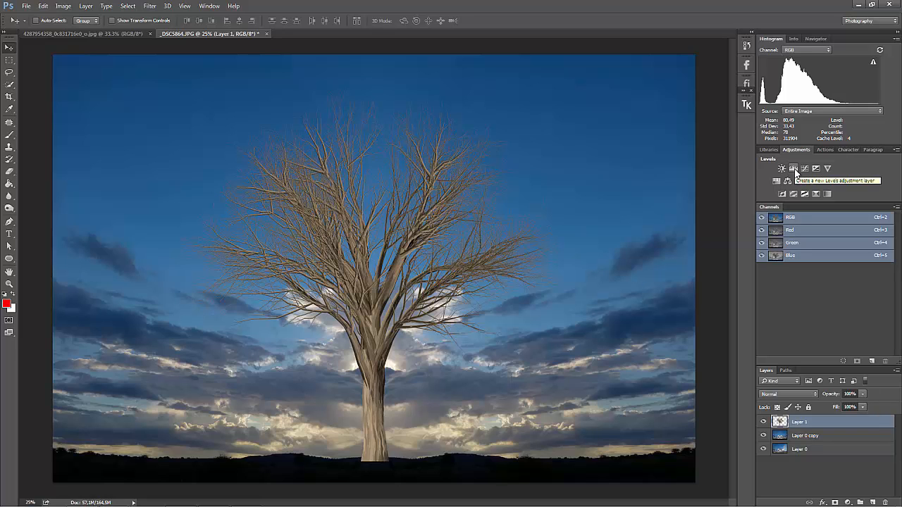
{"action": "left_click", "coordinate": [794, 171]}
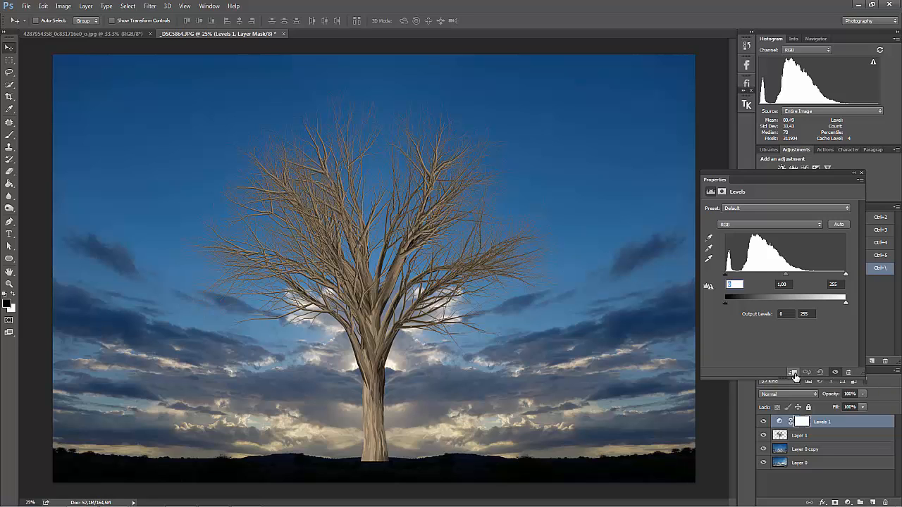
{"action": "left_click", "coordinate": [793, 373]}
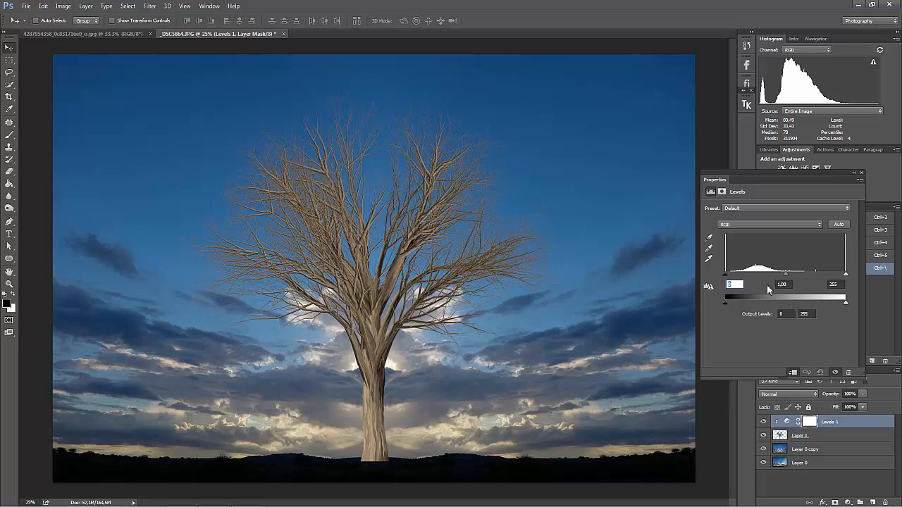
Darken the tree into a silhouette with input levels 37, 0.22 and 238, and merge the adjustment into the tree layer
{"action": "left_click_drag", "start_coordinate": [725, 275], "coordinate": [743, 281]}
{"action": "left_click_drag", "start_coordinate": [848, 279], "coordinate": [825, 279]}
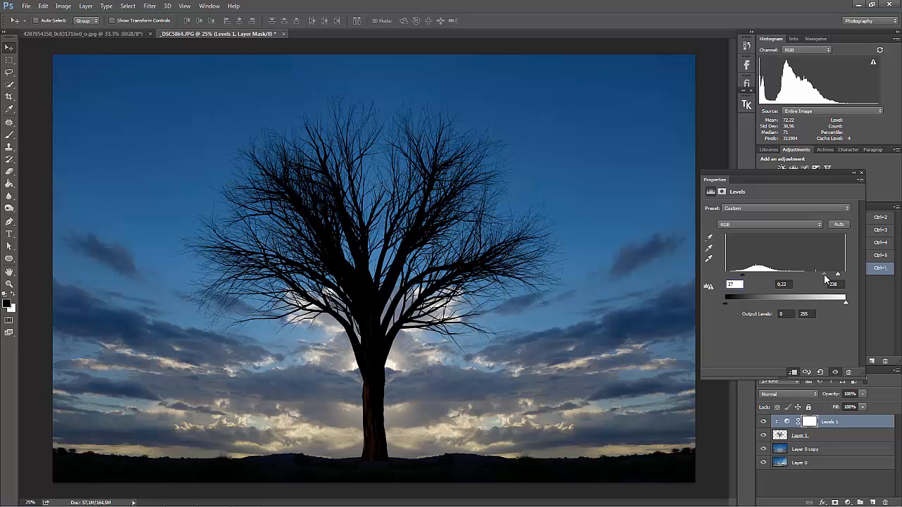
{"action": "left_click", "coordinate": [861, 173]}
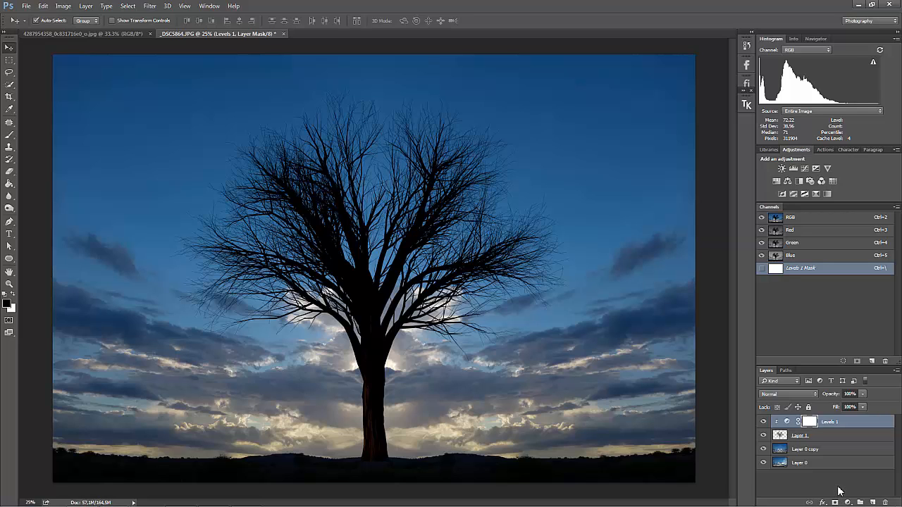
{"action": "key", "text": "Delete"}
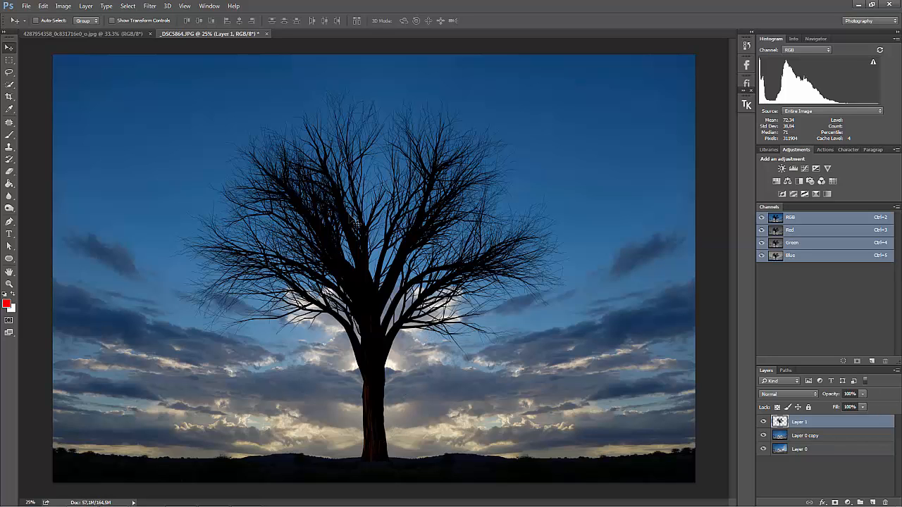
Hide the tree layer and add a Color Balance adjustment layer above Layer 0 copy
{"action": "left_click", "coordinate": [763, 422]}
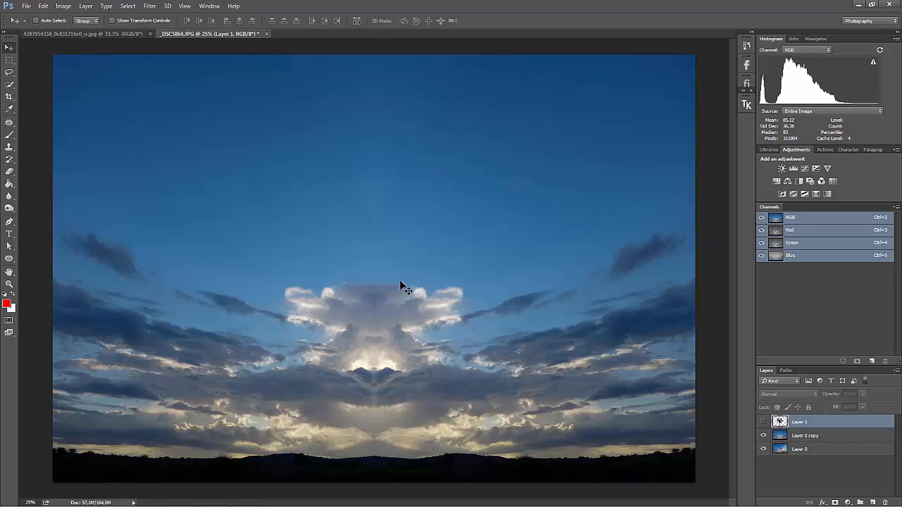
{"action": "left_click", "coordinate": [803, 436]}
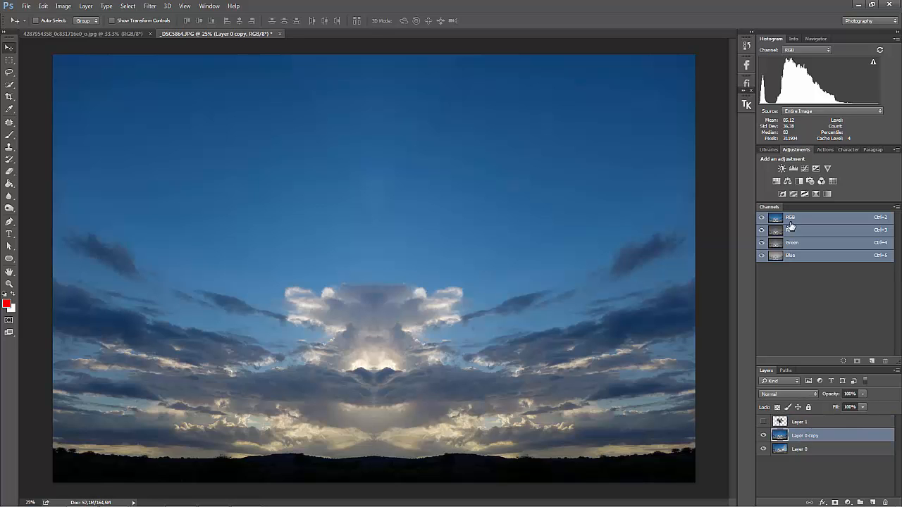
{"action": "left_click", "coordinate": [788, 182]}
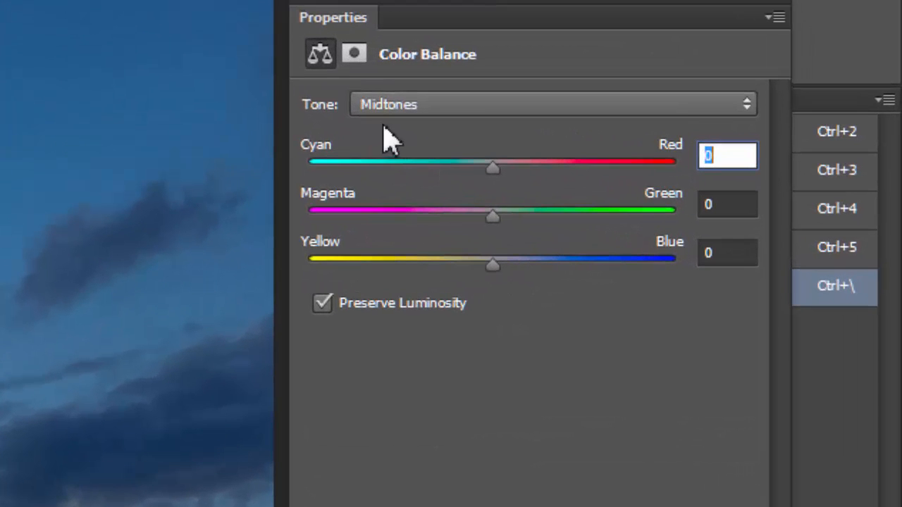
Set the Color Balance shadows to blue +14 and the midtones to red +22 and blue +13
{"action": "left_click", "coordinate": [748, 107]}
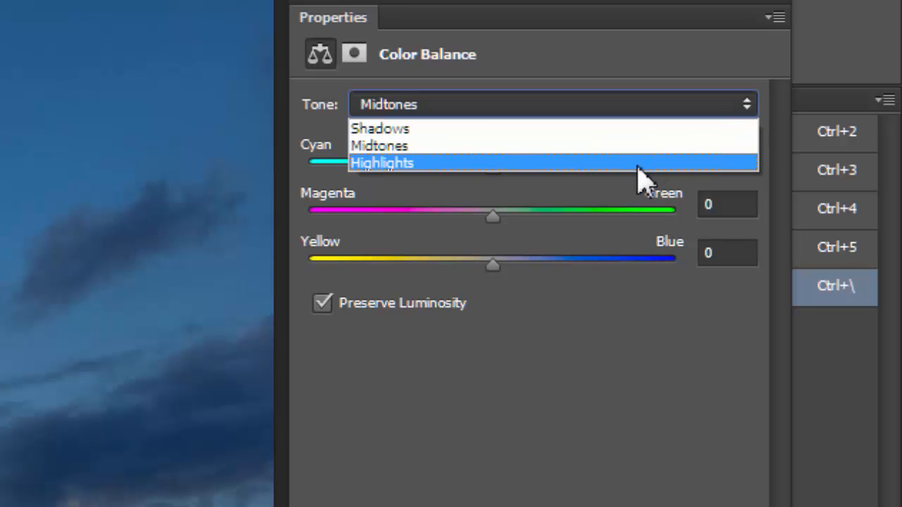
{"action": "left_click", "coordinate": [616, 130]}
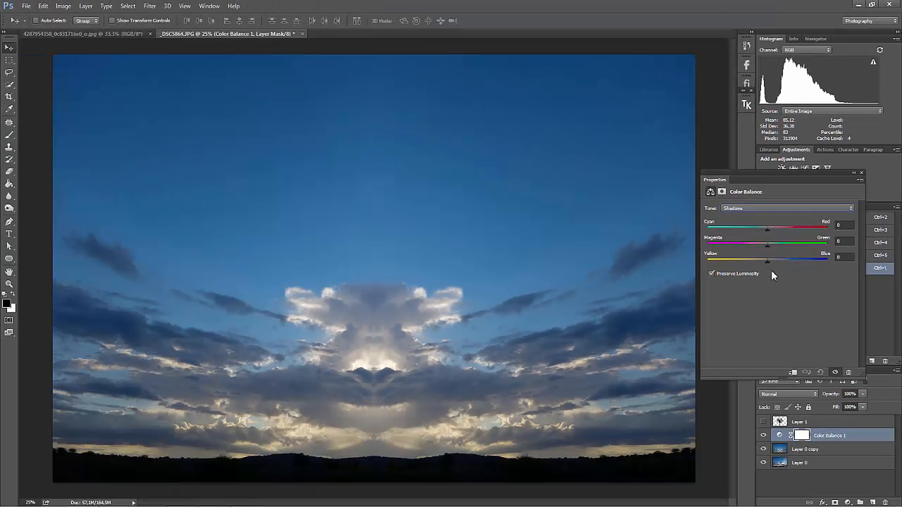
{"action": "left_click_drag", "start_coordinate": [768, 261], "coordinate": [776, 265]}
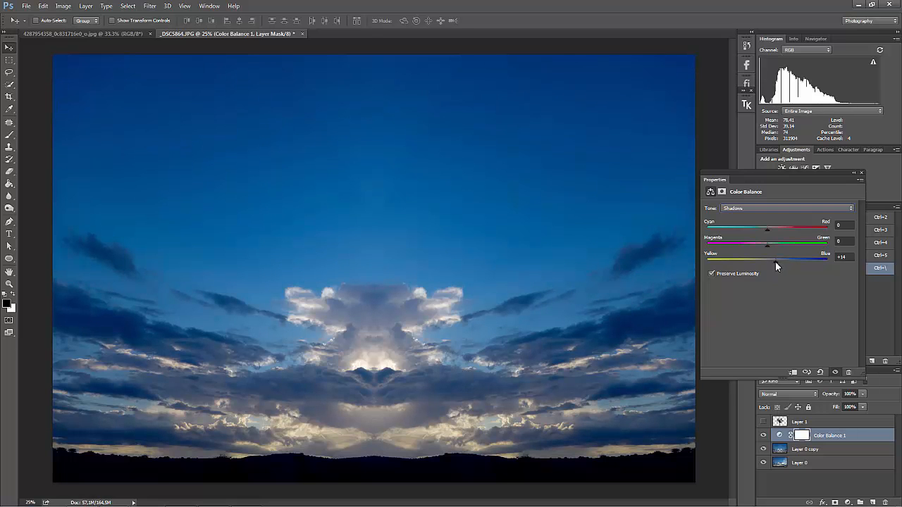
{"action": "left_click", "coordinate": [787, 208]}
{"action": "left_click", "coordinate": [831, 218]}
{"action": "left_click_drag", "start_coordinate": [768, 229], "coordinate": [775, 265]}
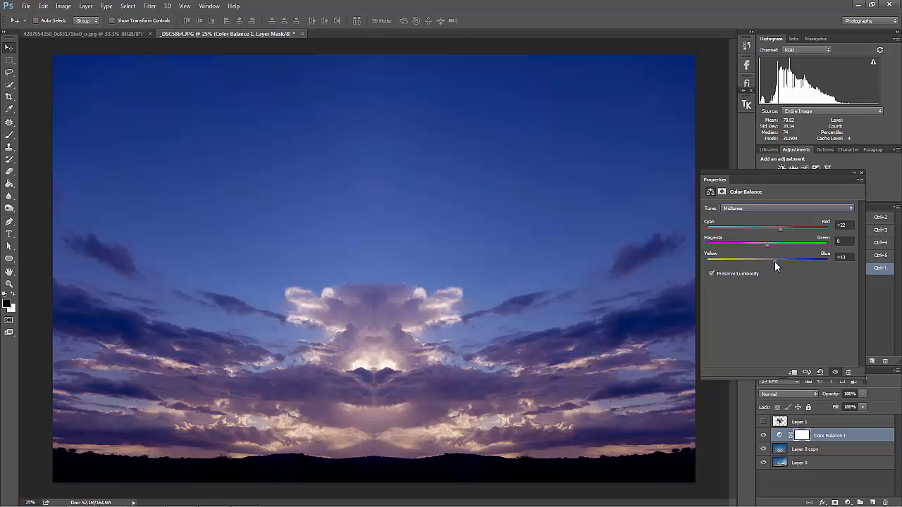
Set the Color Balance highlights to Cyan-Red +60, Magenta-Green +18 and Yellow-Blue -75, and close the adjustment's settings
{"action": "left_click", "coordinate": [823, 209]}
{"action": "left_click", "coordinate": [813, 226]}
{"action": "left_click_drag", "start_coordinate": [768, 263], "coordinate": [722, 265]}
{"action": "left_click_drag", "start_coordinate": [767, 229], "coordinate": [803, 232]}
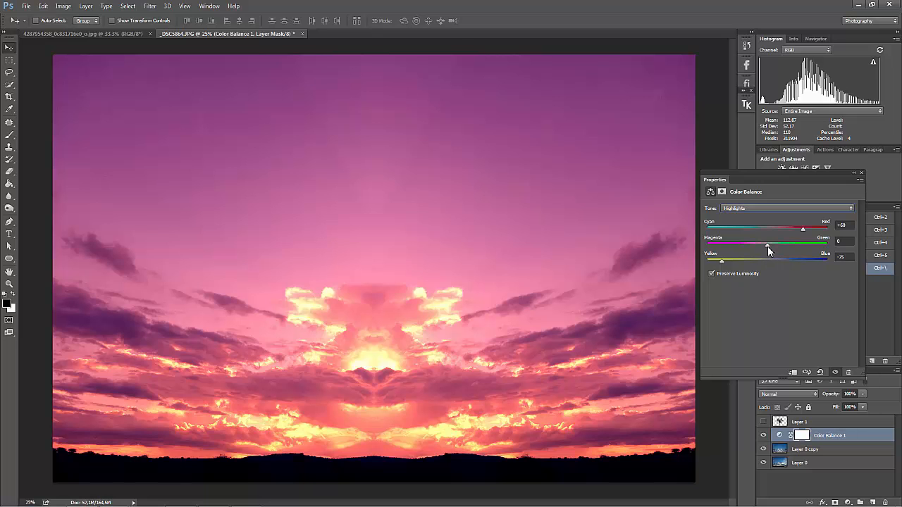
{"action": "left_click_drag", "start_coordinate": [767, 250], "coordinate": [779, 251]}
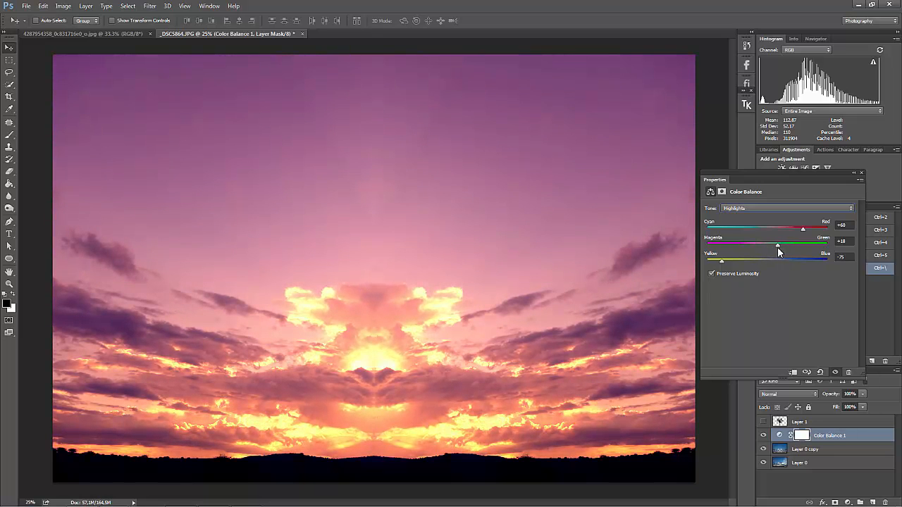
{"action": "left_click", "coordinate": [861, 173]}
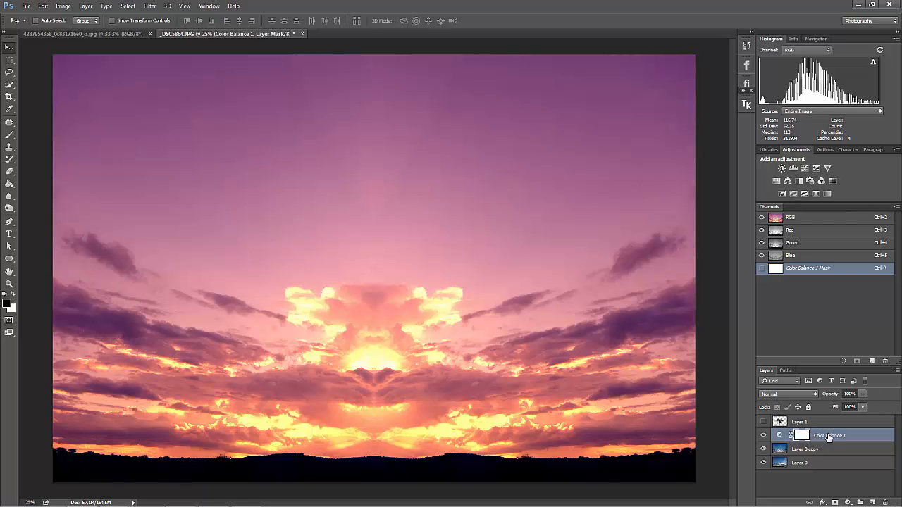
Blend the Color Balance layer with Multiply at 80% opacity and show the tree layer again
{"action": "left_click", "coordinate": [816, 392]}
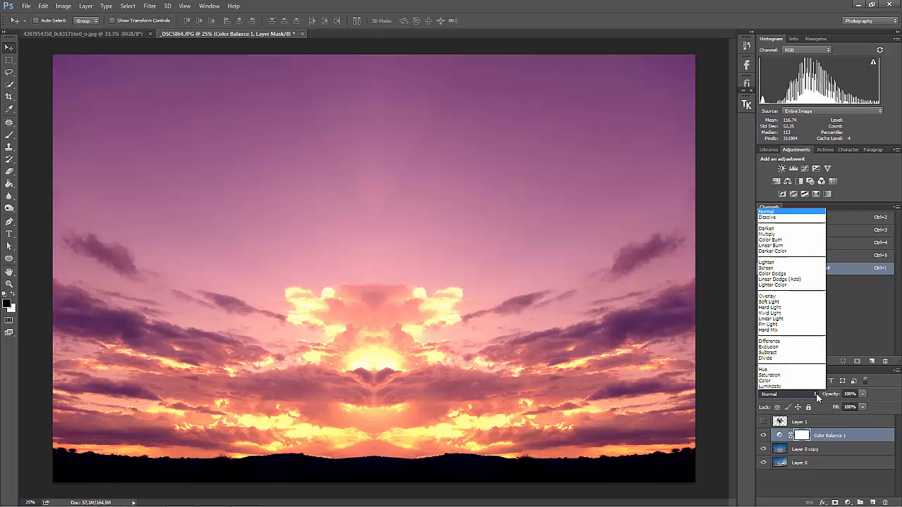
{"action": "left_click", "coordinate": [771, 234]}
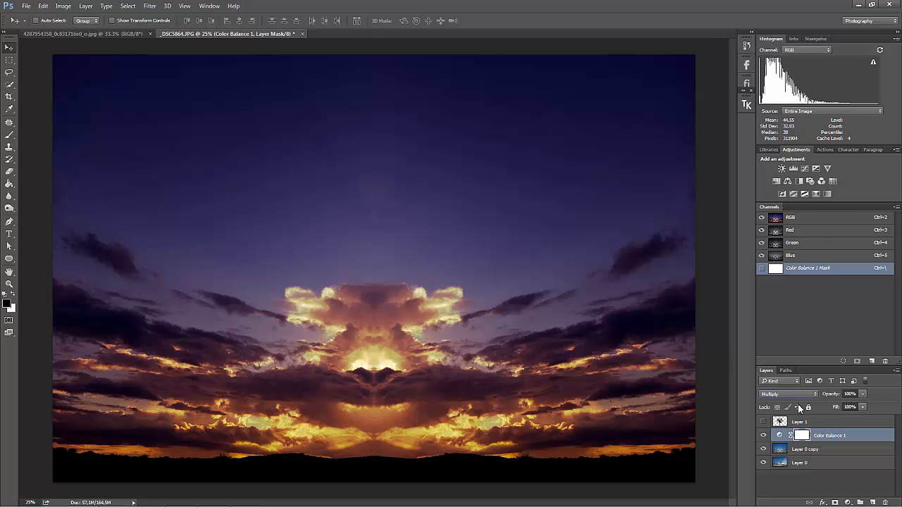
{"action": "left_click_drag", "start_coordinate": [834, 399], "coordinate": [825, 396]}
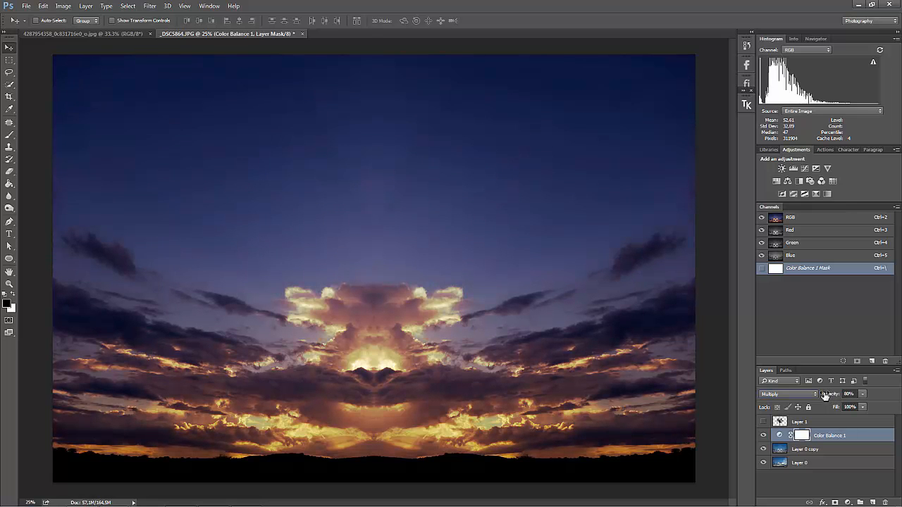
{"action": "left_click", "coordinate": [763, 422]}
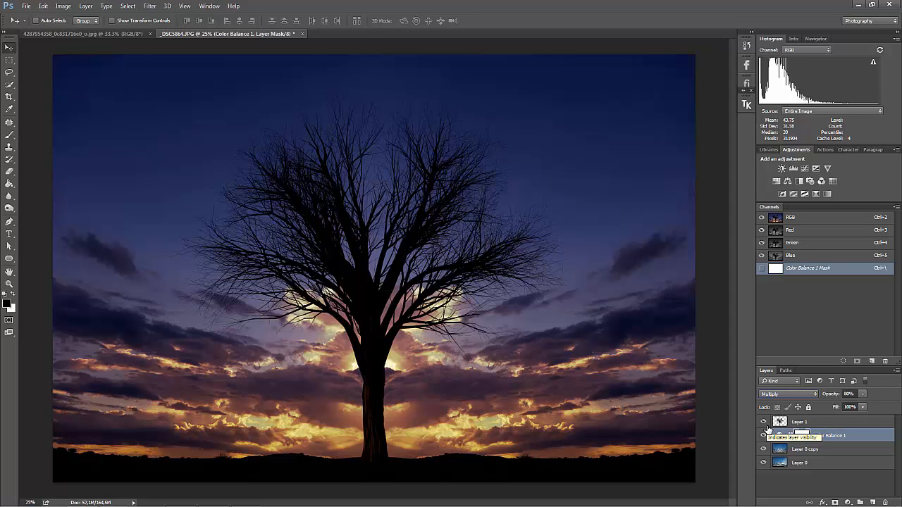
Copy the brown texture from the other open image into the tree composite, above the tree layer, aligned to the canvas's upper-left corner
{"action": "left_click", "coordinate": [811, 422]}
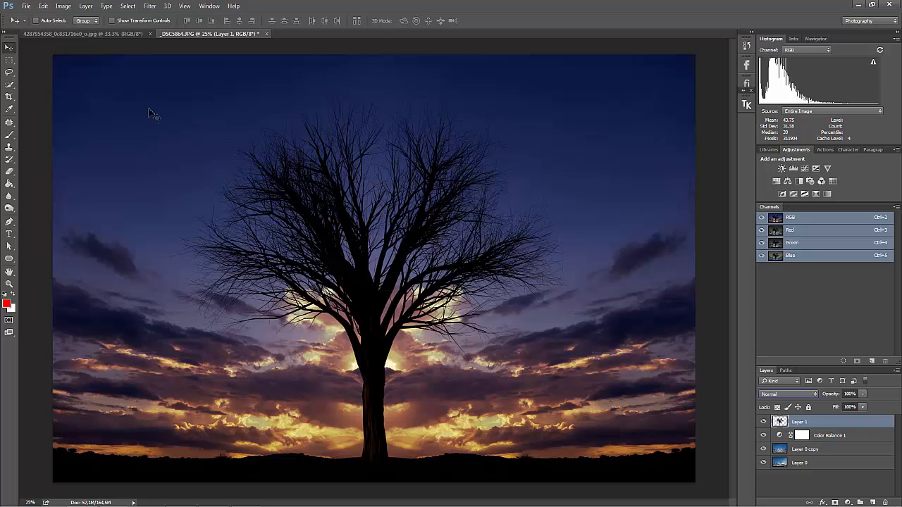
{"action": "left_click", "coordinate": [109, 34]}
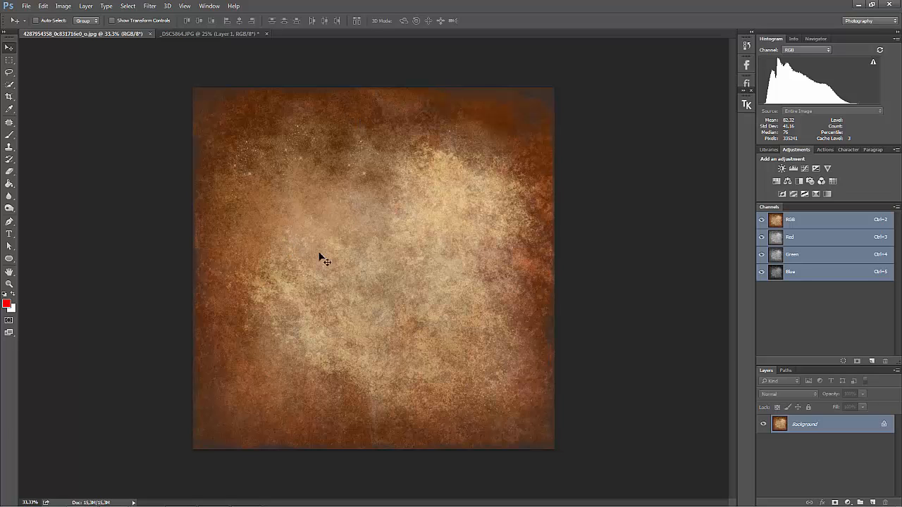
{"action": "left_click_drag", "start_coordinate": [396, 285], "coordinate": [201, 199]}
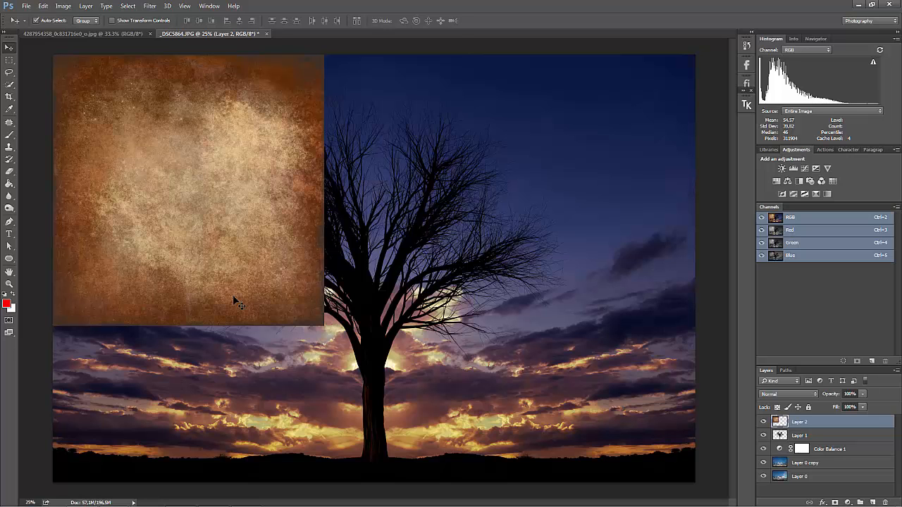
Stretch the texture layer with Free Transform to cover the whole canvas, about 236.58% wide and 157.72% high
{"action": "key", "text": "ctrl+t"}
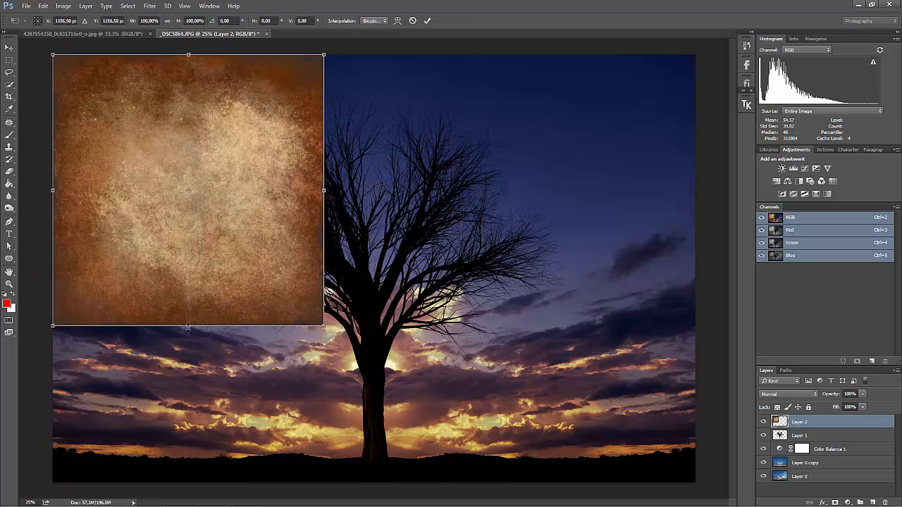
{"action": "left_click_drag", "start_coordinate": [188, 326], "coordinate": [198, 483]}
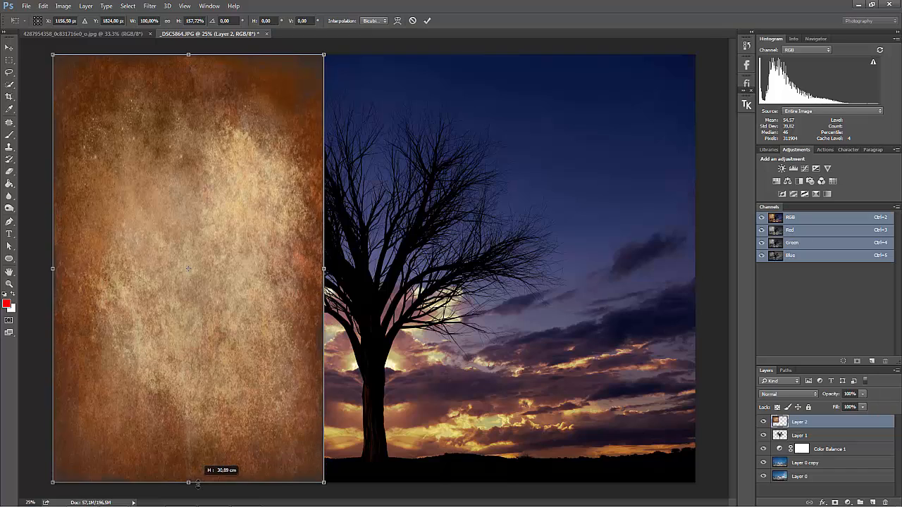
{"action": "left_click_drag", "start_coordinate": [324, 268], "coordinate": [695, 269]}
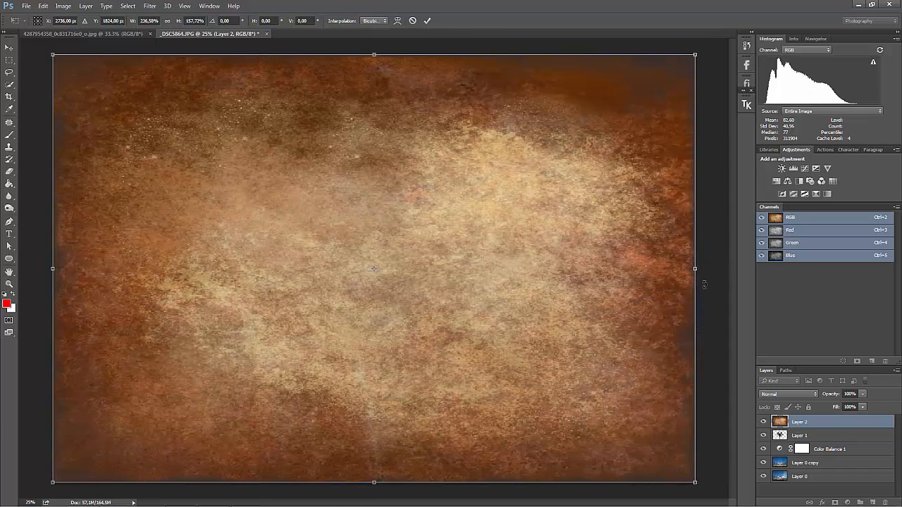
{"action": "key", "text": "Return"}
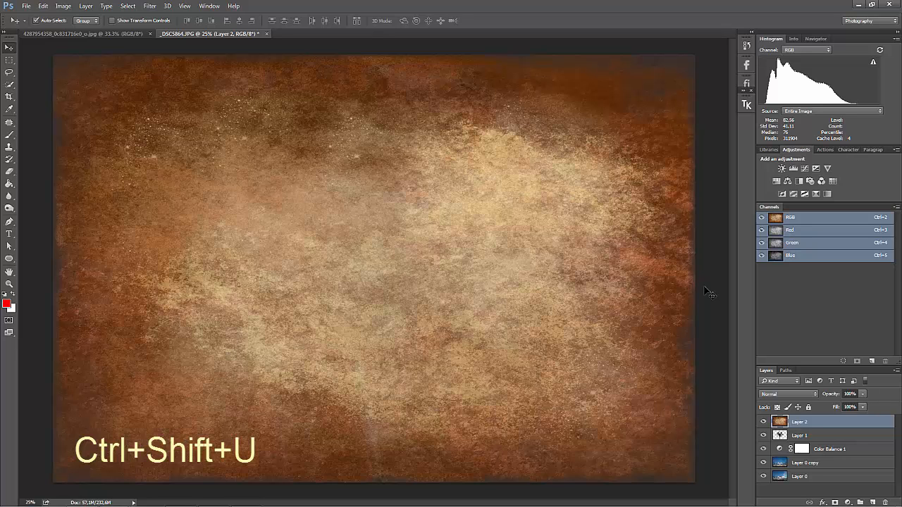
Desaturate the texture layer and set its blending mode to Soft Light
{"action": "key", "text": "ctrl+shift+u"}
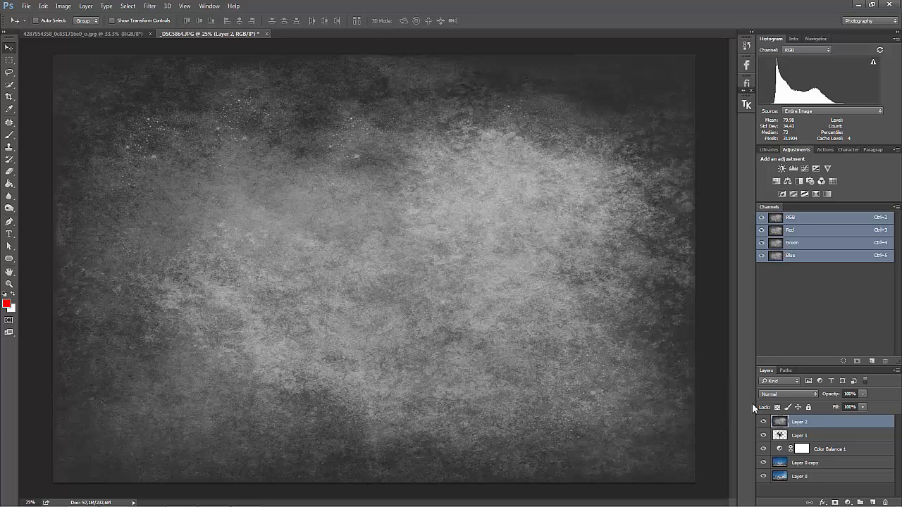
{"action": "left_click", "coordinate": [815, 393]}
{"action": "left_click", "coordinate": [791, 303]}
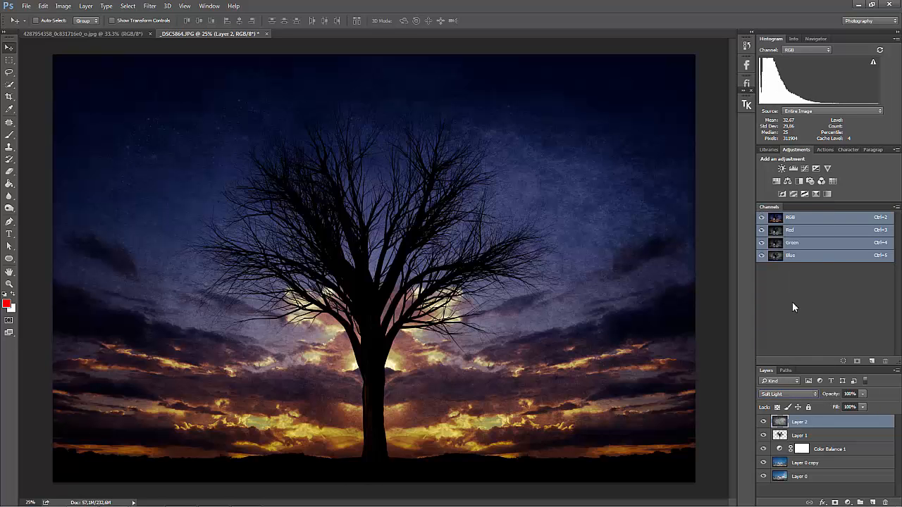